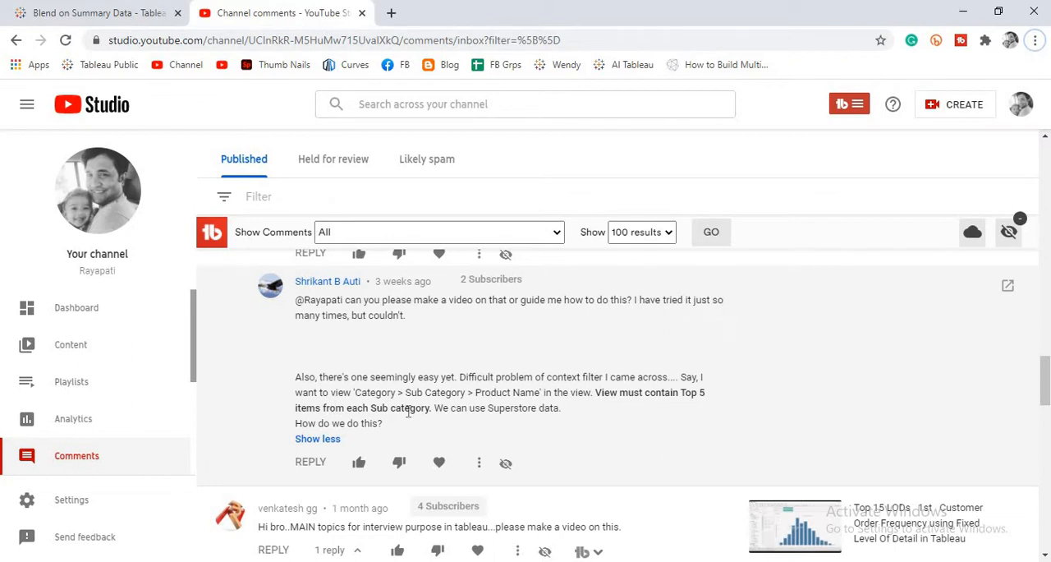
- Switch to Tableau and examine the finished table of ranked products per sub-category on Sheet 1
key("alt+Tab")
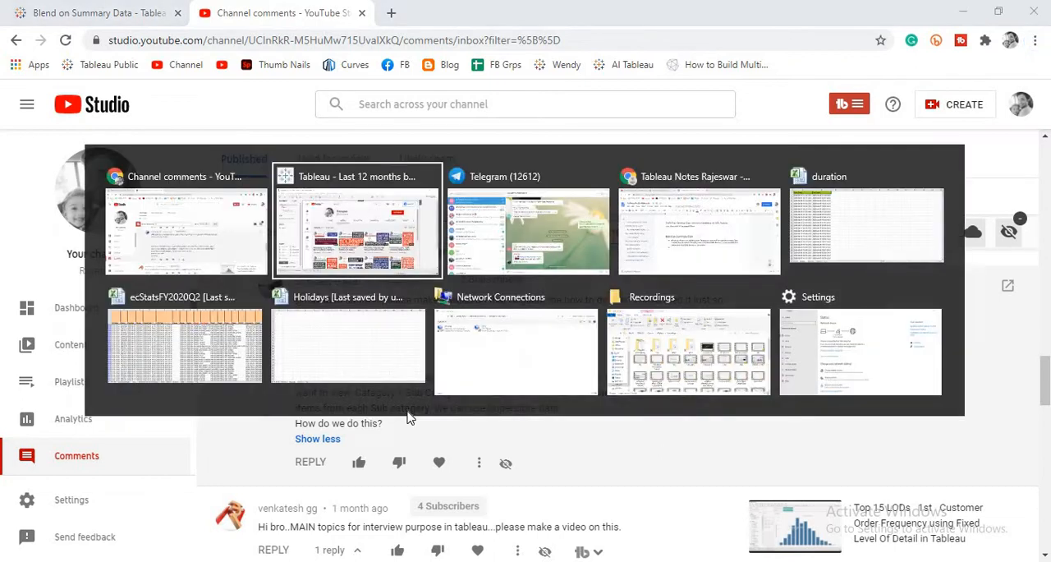
left_click(185, 535)
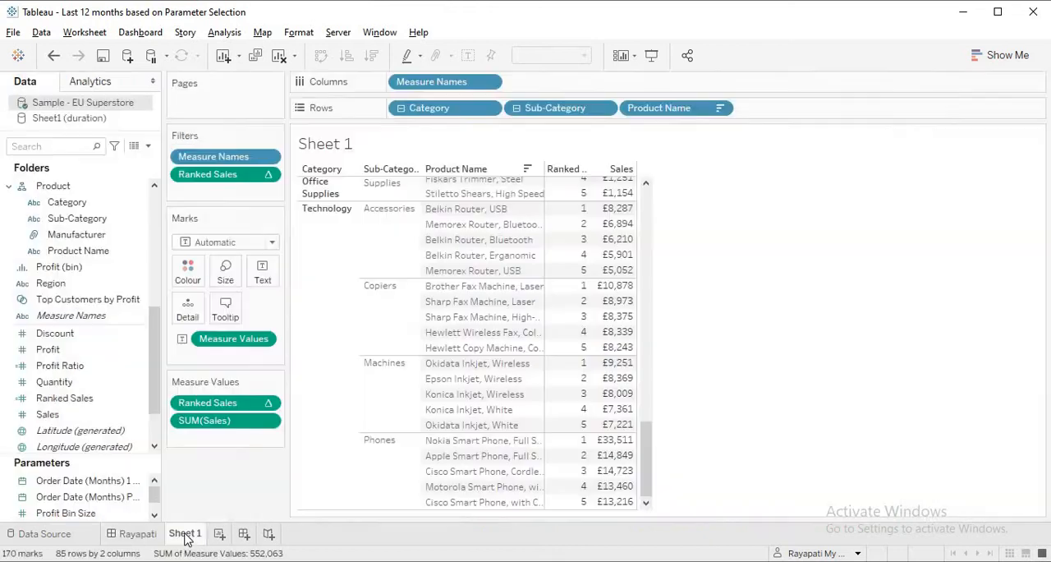
left_click_drag(646, 446, 649, 177)
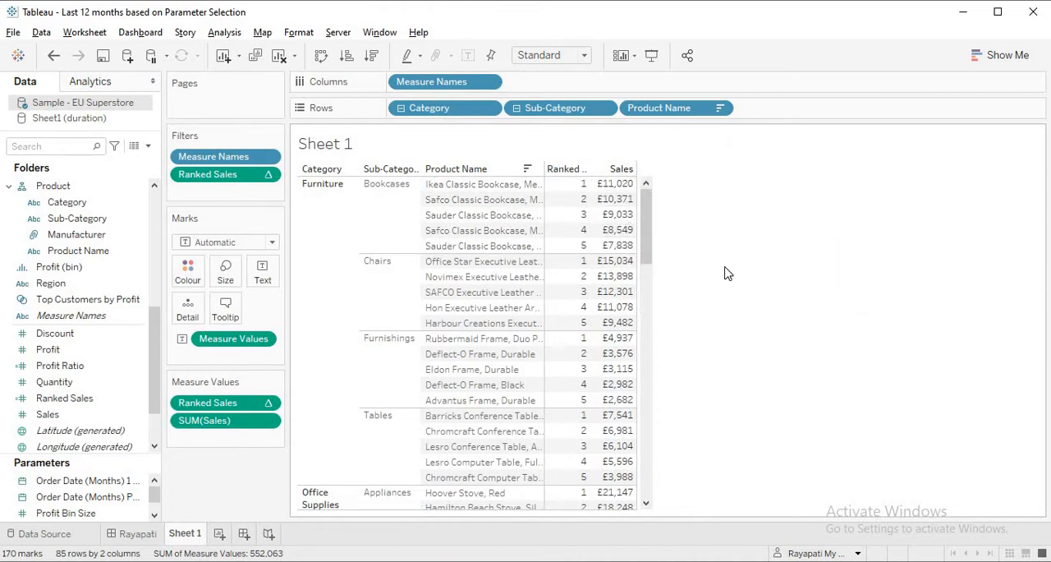
- Create a new worksheet with Category, Sub-Category and Product Name as rows, adding all members of Product Name
left_click(220, 533)
left_click_drag(67, 202, 430, 108)
left_click(97, 220)
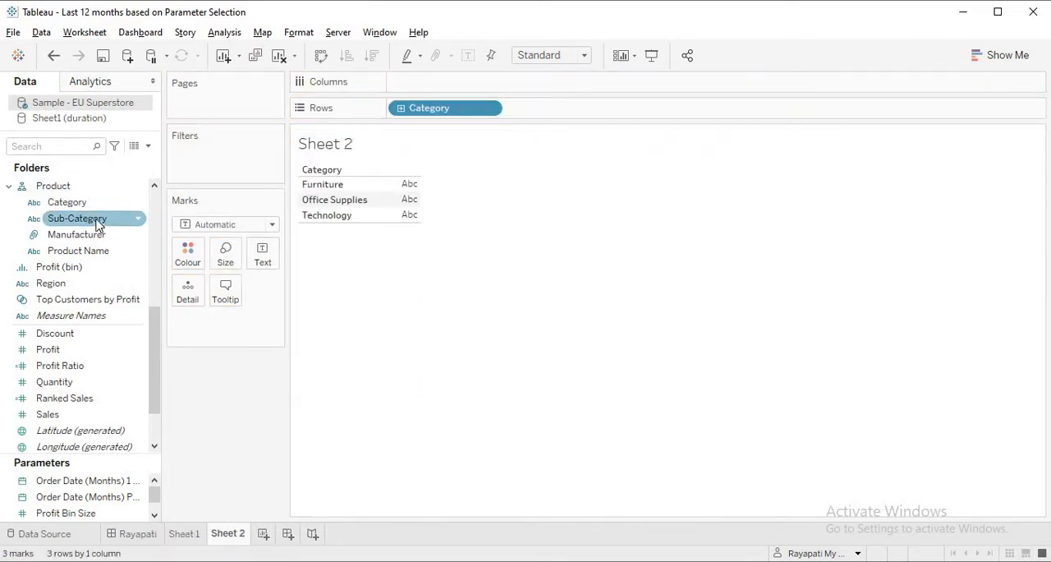
left_click_drag(97, 222, 584, 110)
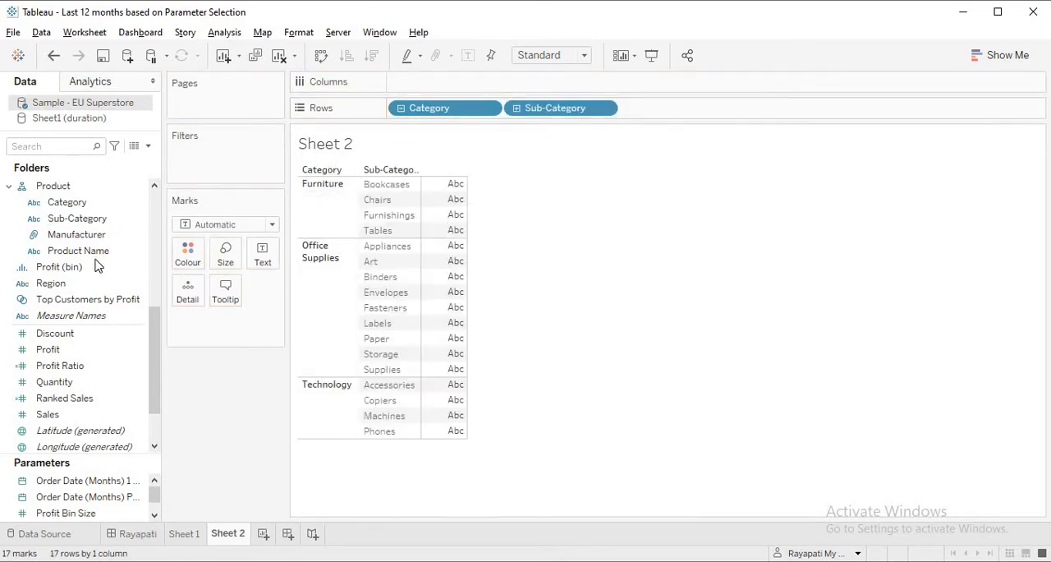
mouse_move(80, 251)
left_mouse_down()
mouse_move(618, 77)
mouse_move(679, 107)
left_mouse_up()
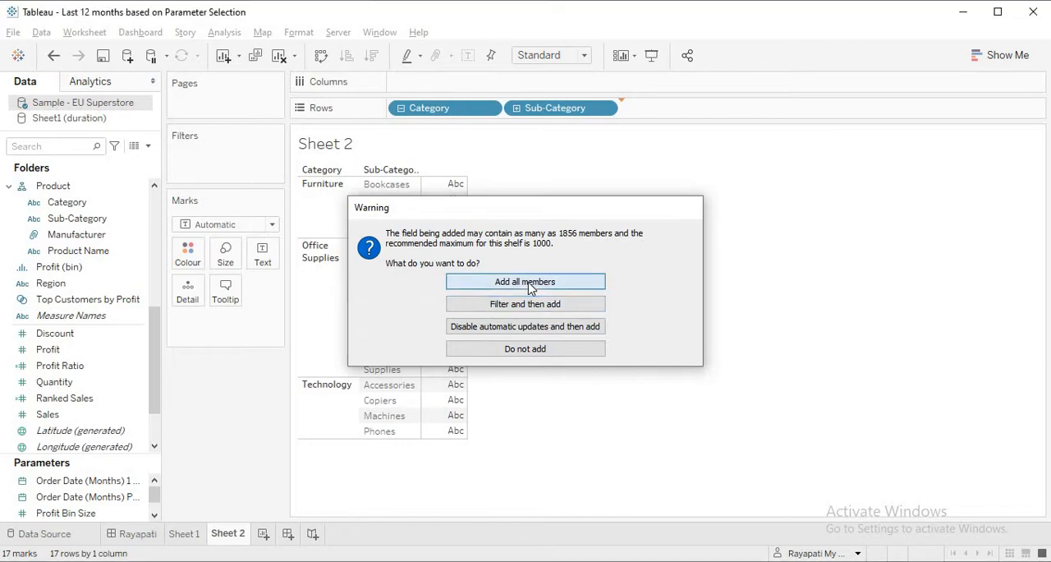
left_click(526, 282)
- Show Sales as text in the table and sort the product names in descending order of sales
left_click_drag(115, 414, 254, 261)
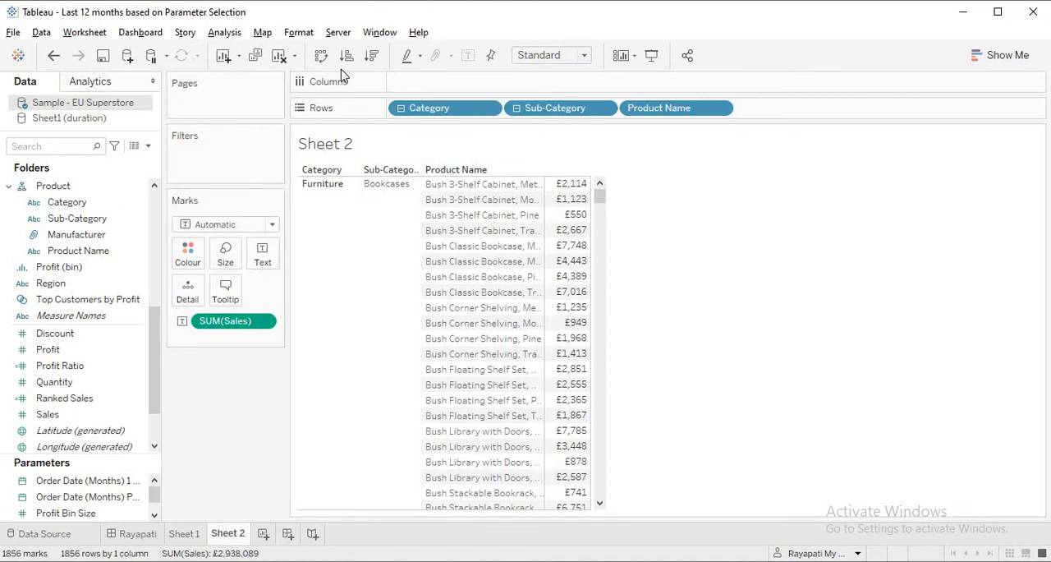
left_click(373, 57)
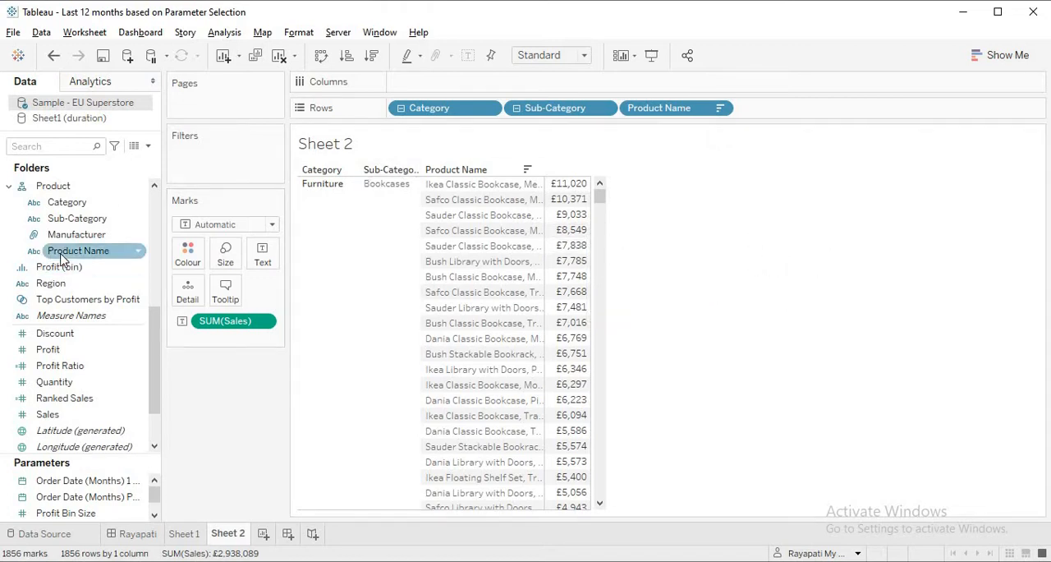
- Try to filter Product Name to the top 5 by sum of Sales, and remove that filter
left_click_drag(74, 250, 211, 164)
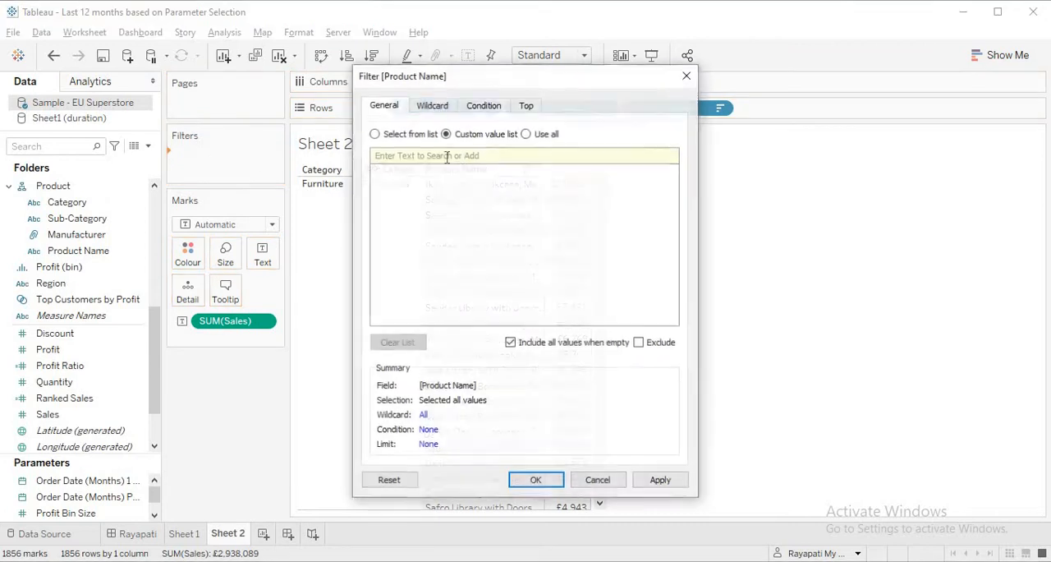
left_click(526, 105)
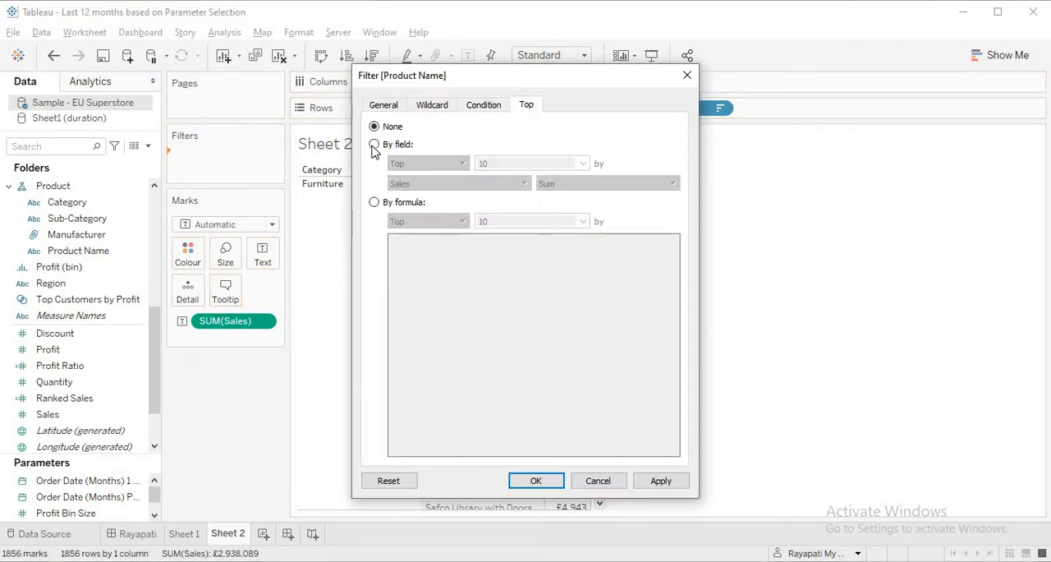
left_click(374, 145)
left_click_drag(527, 168, 392, 170)
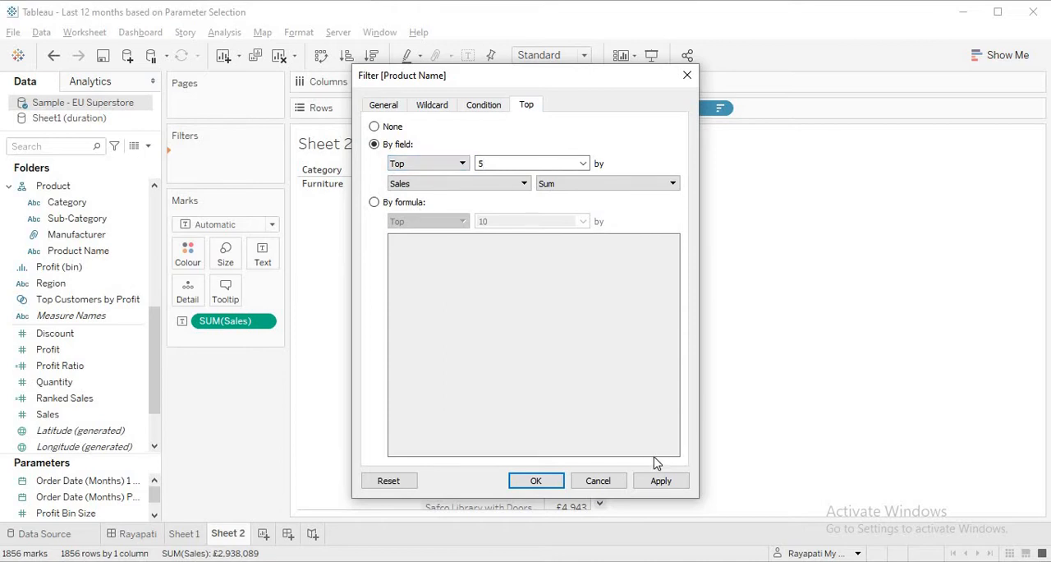
left_click(661, 483)
left_click(549, 485)
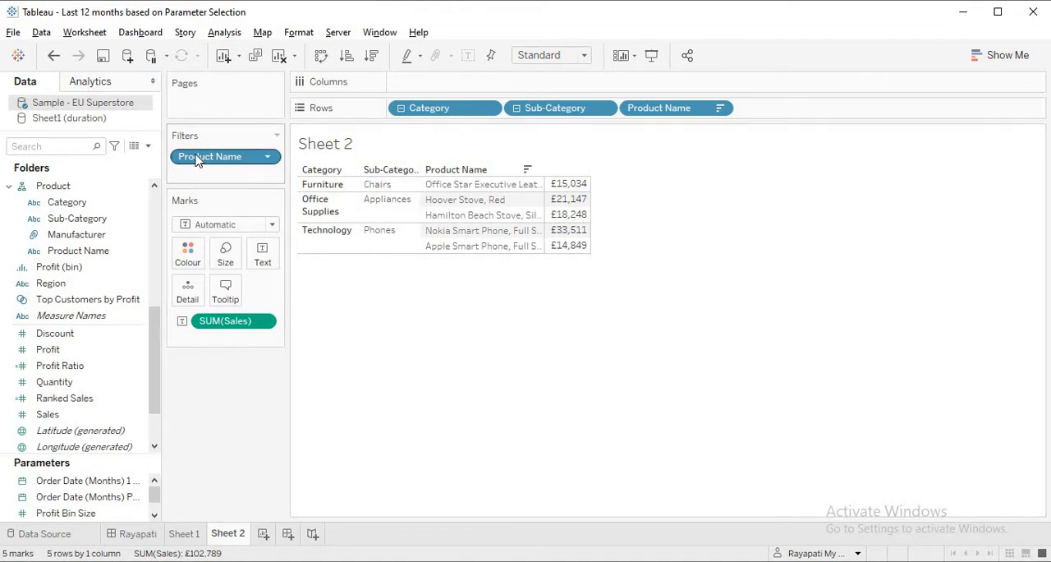
left_click_drag(197, 160, 212, 421)
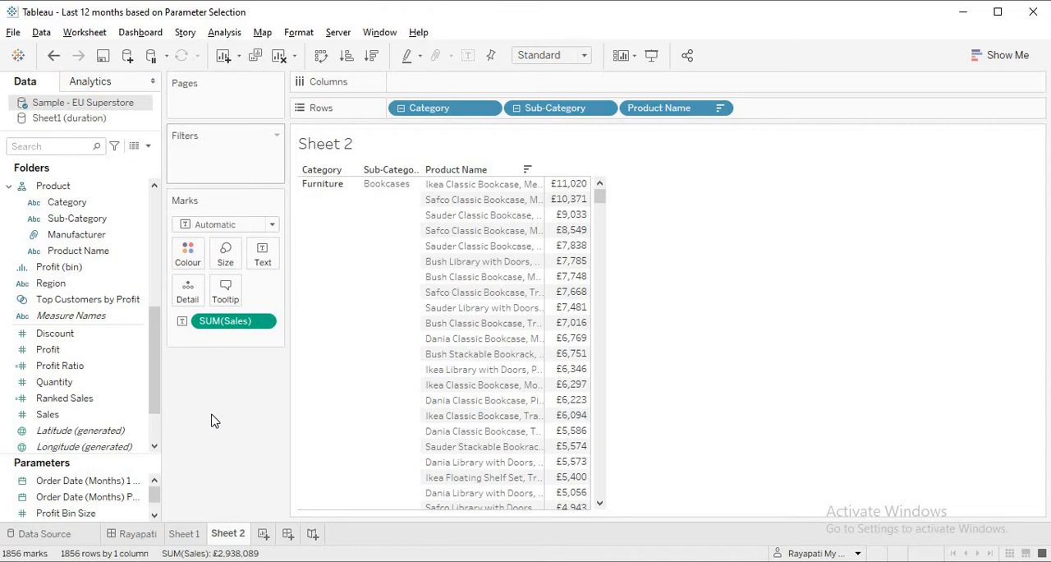
- Create a calculated field with the formula Rank(SUM([Sales]))
left_click(223, 33)
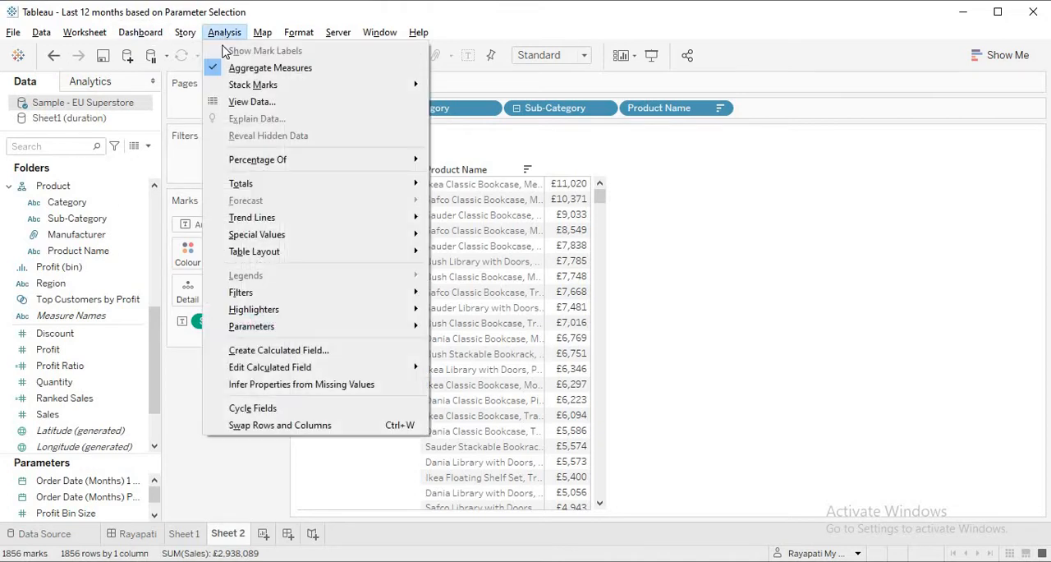
left_click(276, 350)
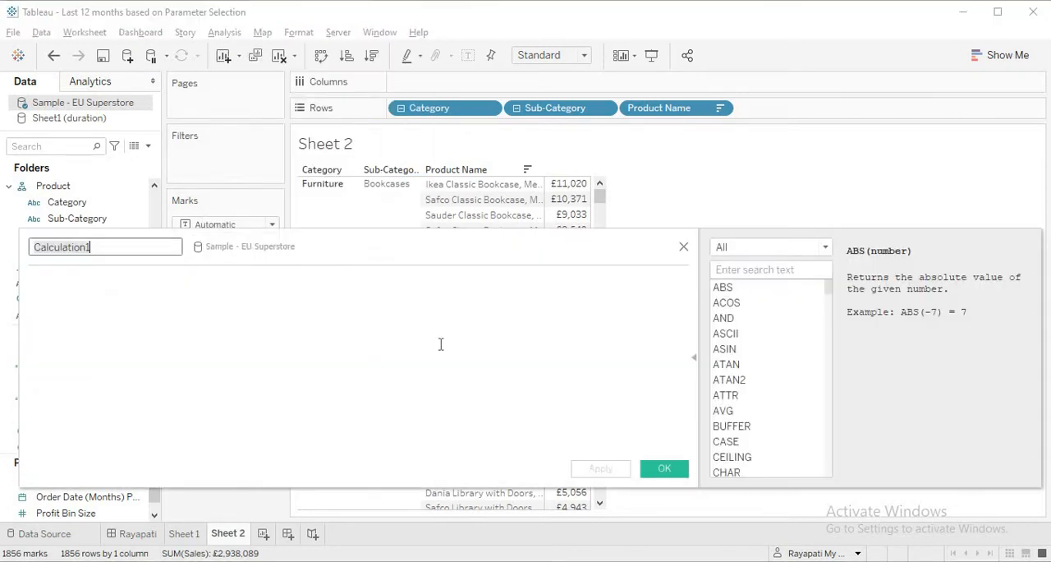
left_click(443, 343)
type("Ran")
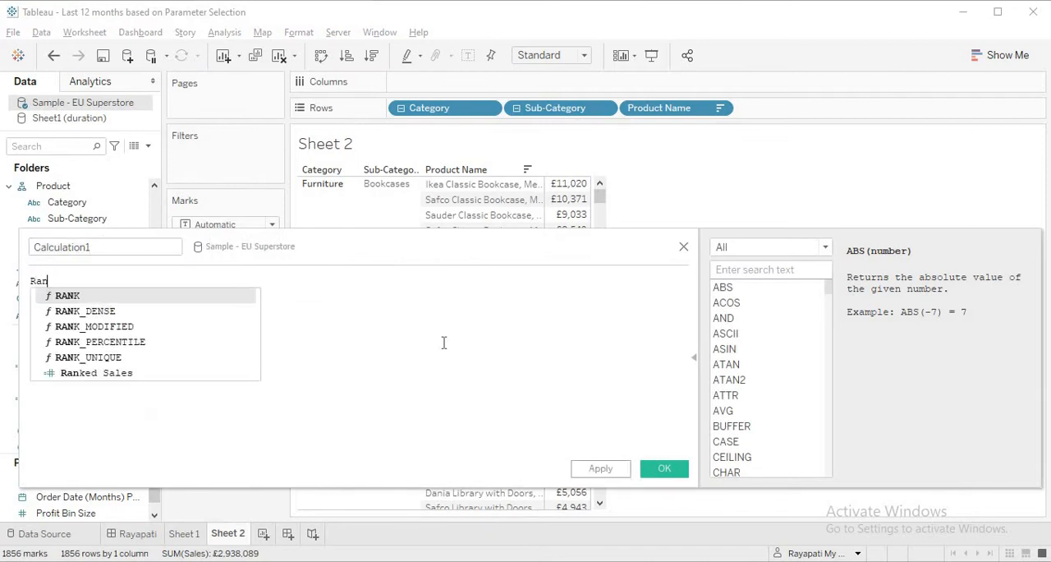
type("k(Sum")
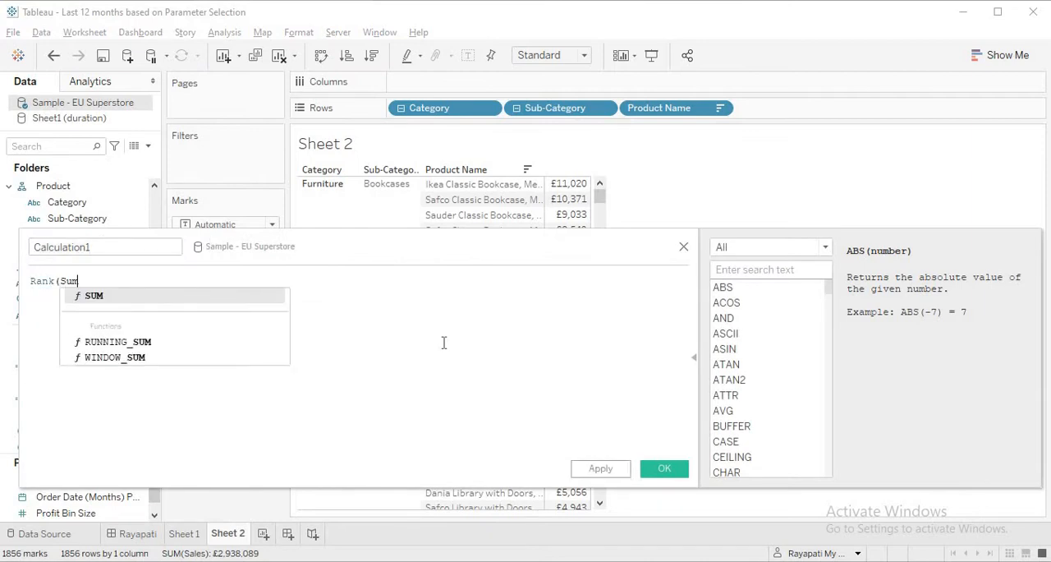
key("Return")
type("[Sales]")
key("Return")
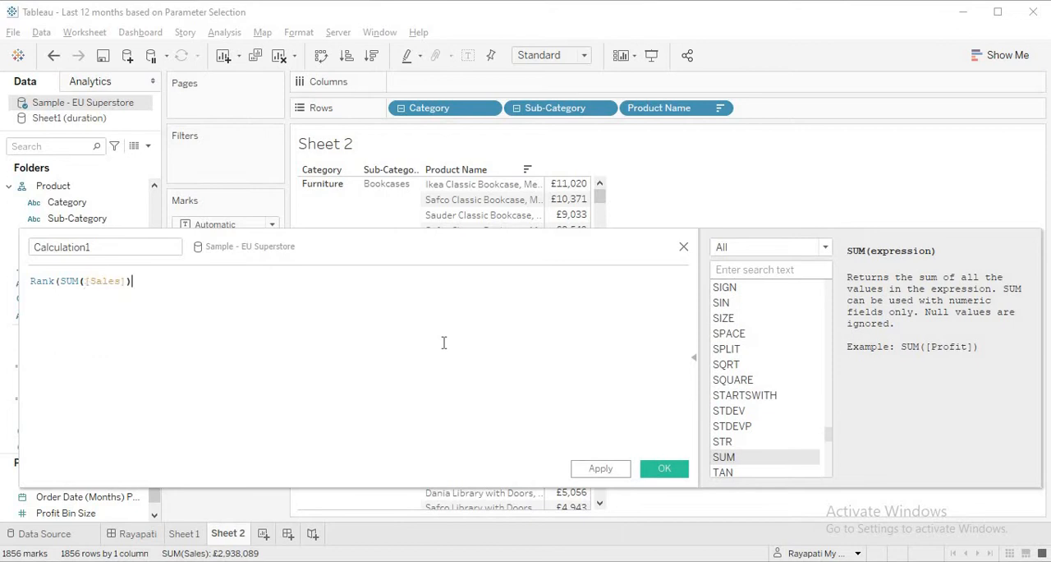
key("Right")
type(")")
- Name the calculated field Rank Sales, apply it and save it
left_click_drag(127, 246, 34, 247)
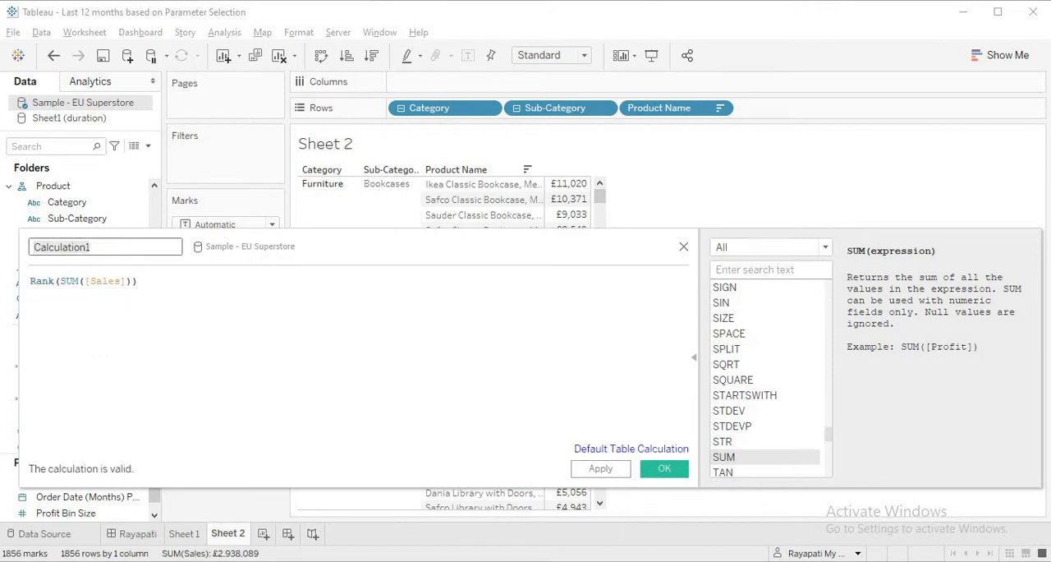
type("Rank Sales")
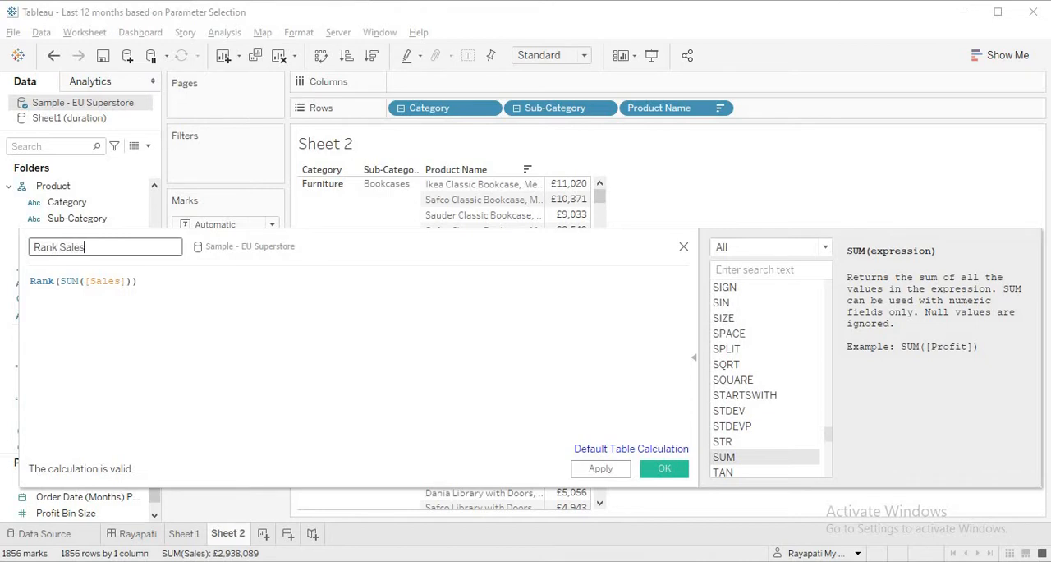
left_click(592, 471)
left_click(662, 470)
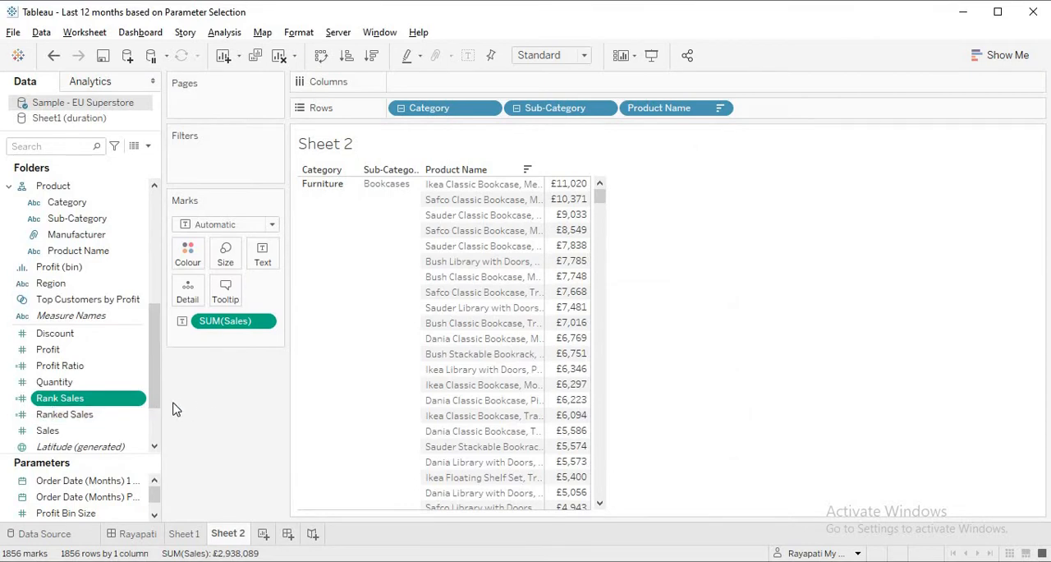
- Add Rank Sales to the table as its own column beside Sales
left_click_drag(55, 401, 262, 257)
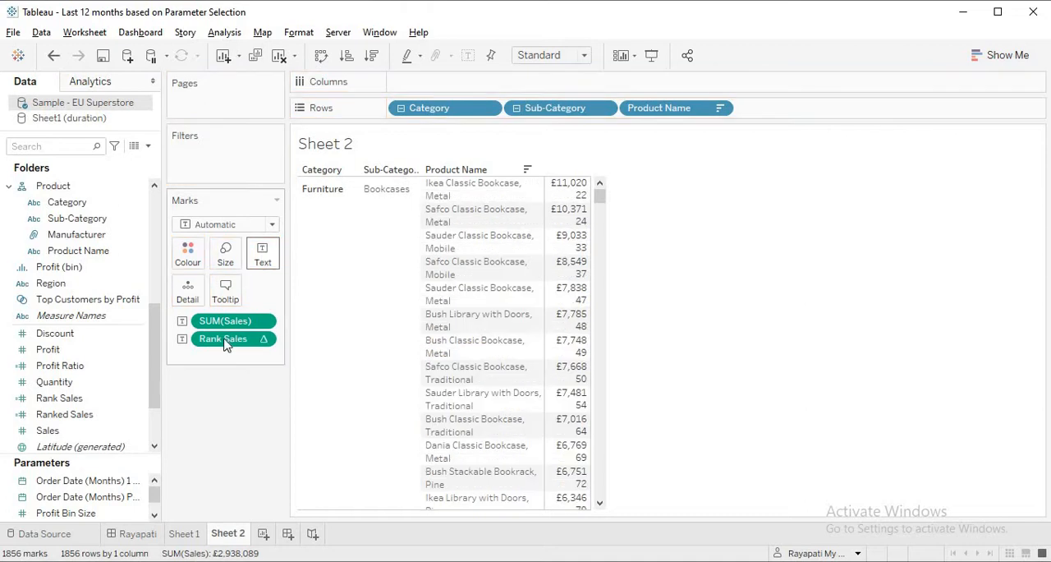
left_click_drag(272, 340, 584, 277)
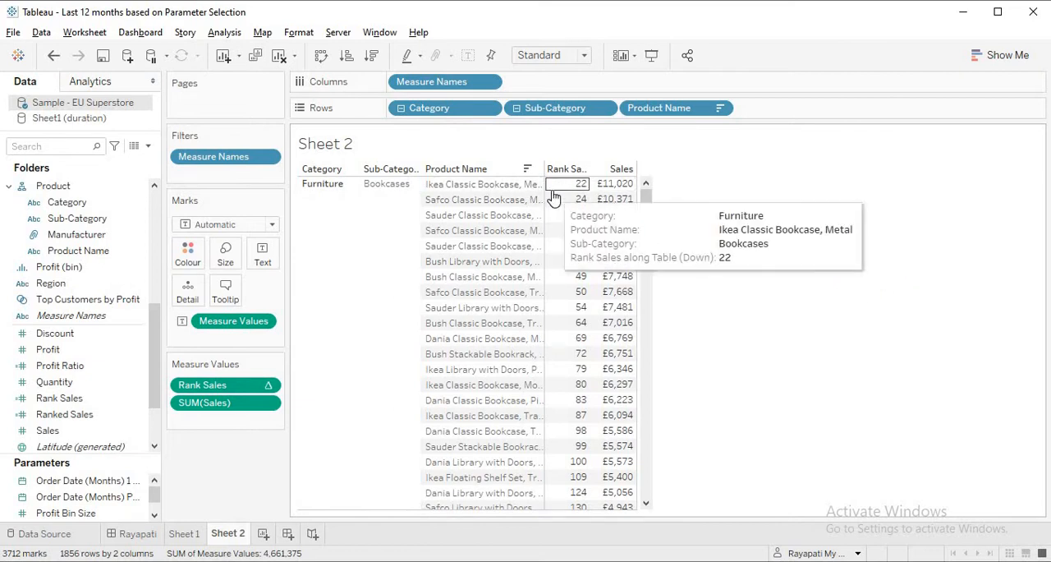
- Compute Rank Sales using Pane (down) so the ranking restarts for each sub-category, and check the ranks
left_click_drag(653, 199, 658, 229)
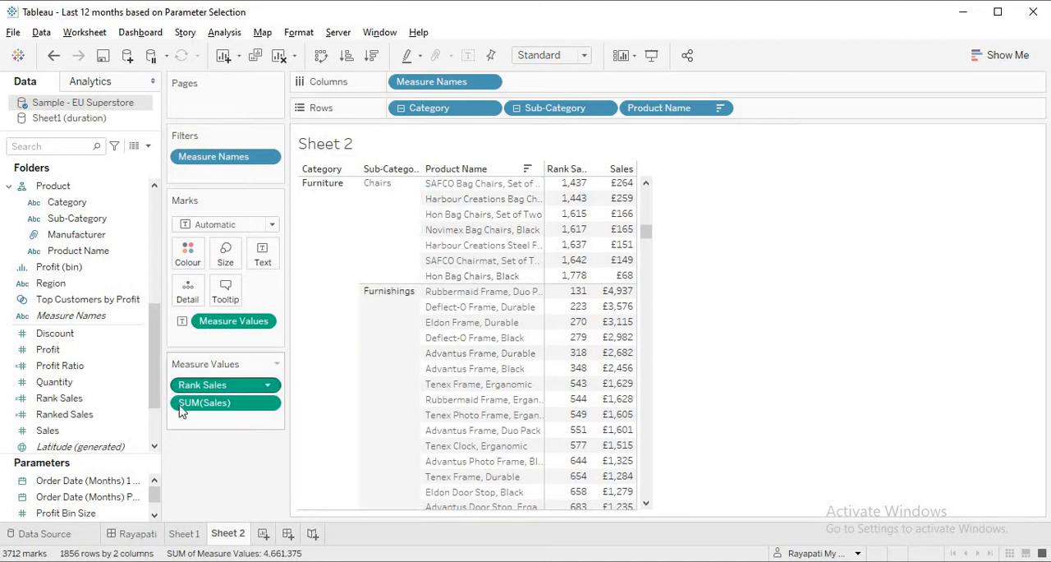
left_click(268, 386)
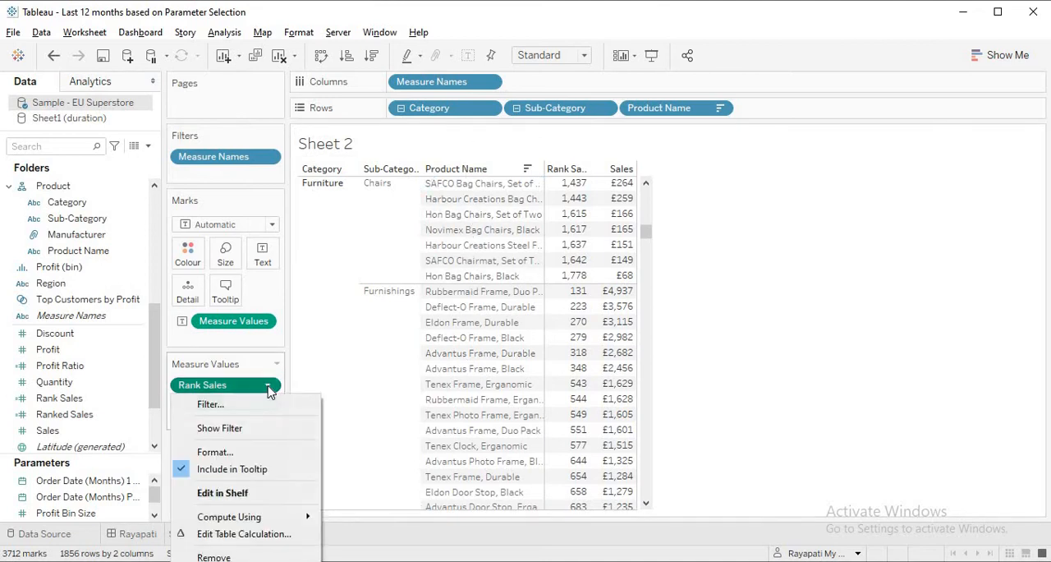
mouse_move(277, 523)
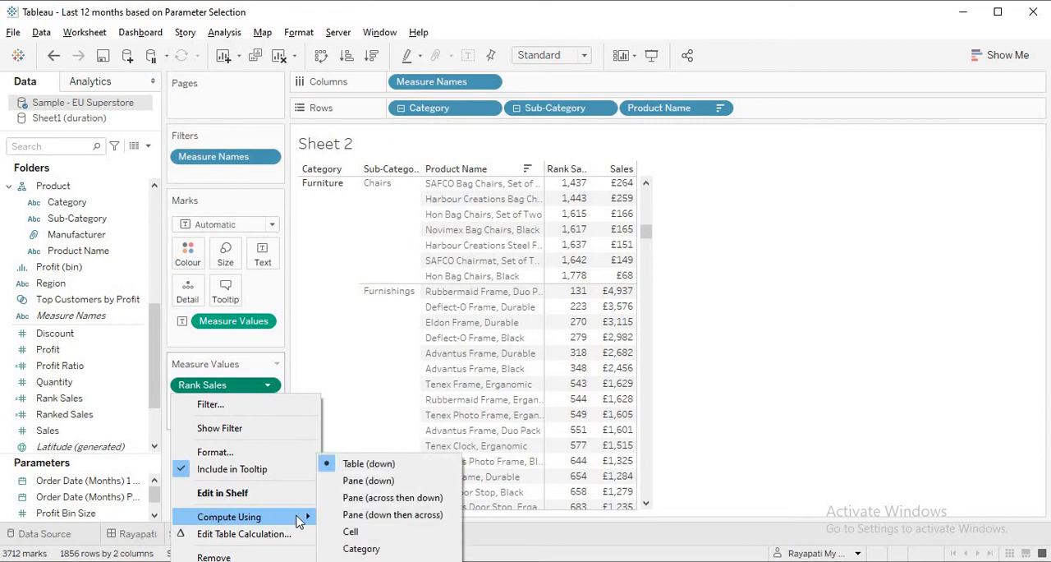
left_click(366, 480)
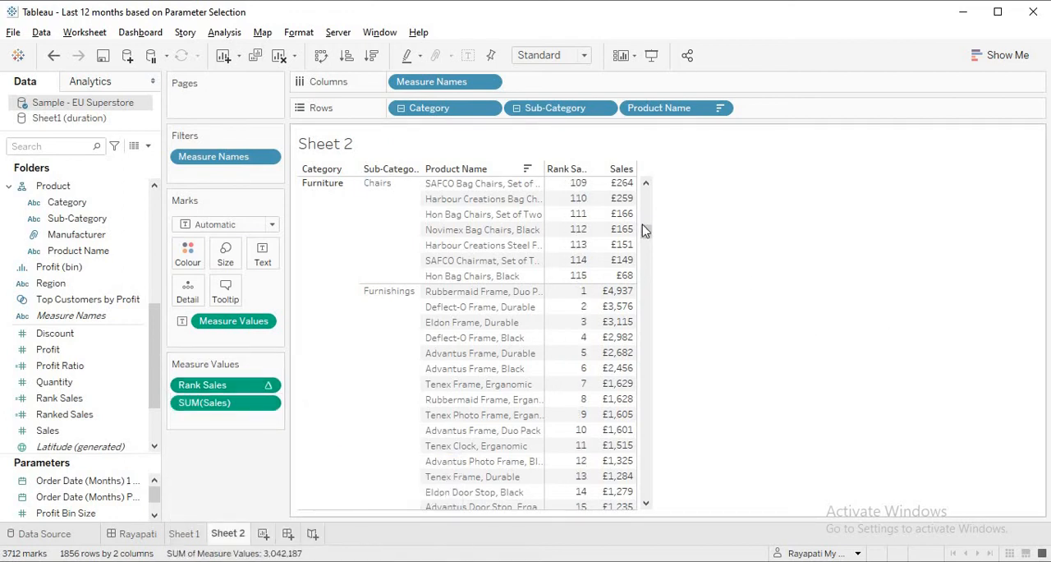
left_click_drag(646, 236, 646, 189)
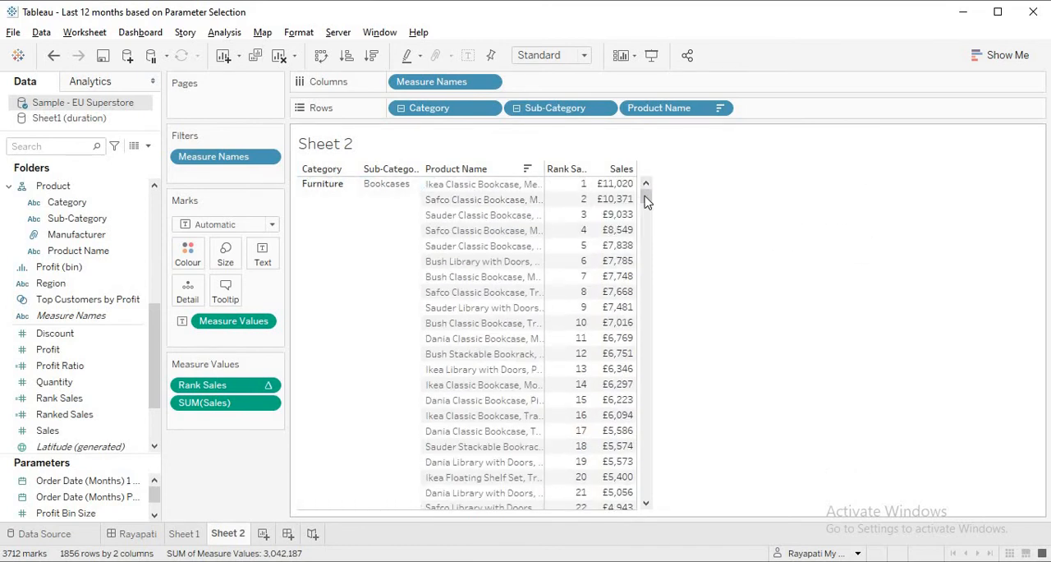
mouse_move(647, 202)
left_mouse_down()
mouse_move(657, 256)
mouse_move(641, 197)
left_mouse_up()
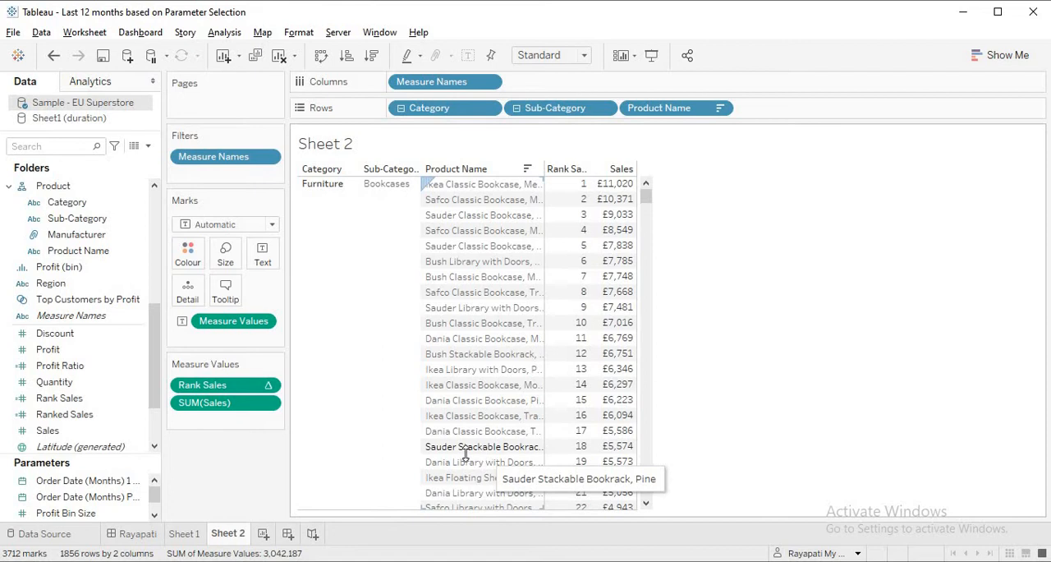
- Filter the table to Rank Sales values from 1 to 5 using the measure in the view, and remove that filter
left_click_drag(218, 390, 227, 176)
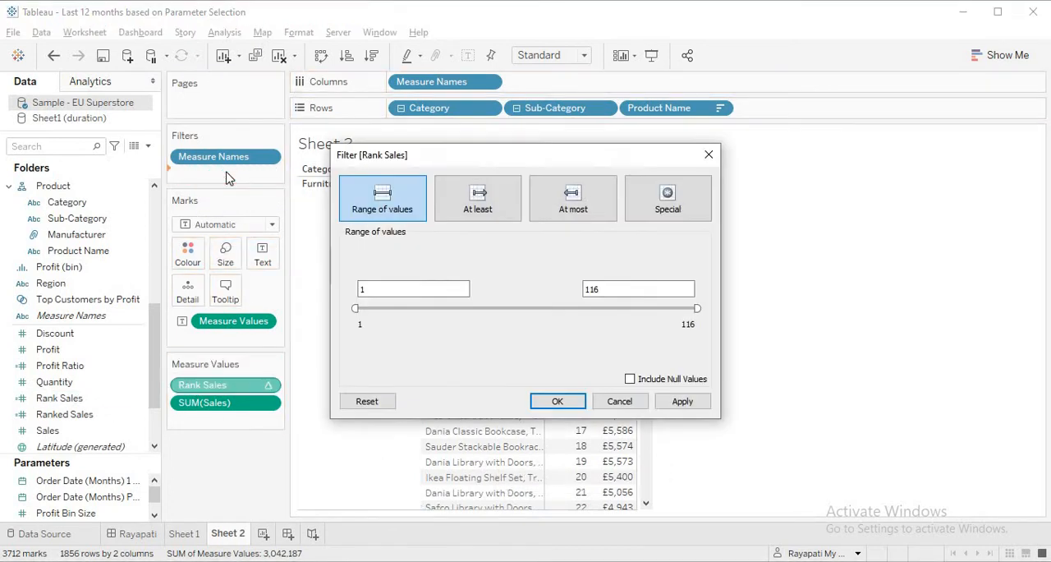
left_click(636, 289)
left_click_drag(531, 296, 530, 296)
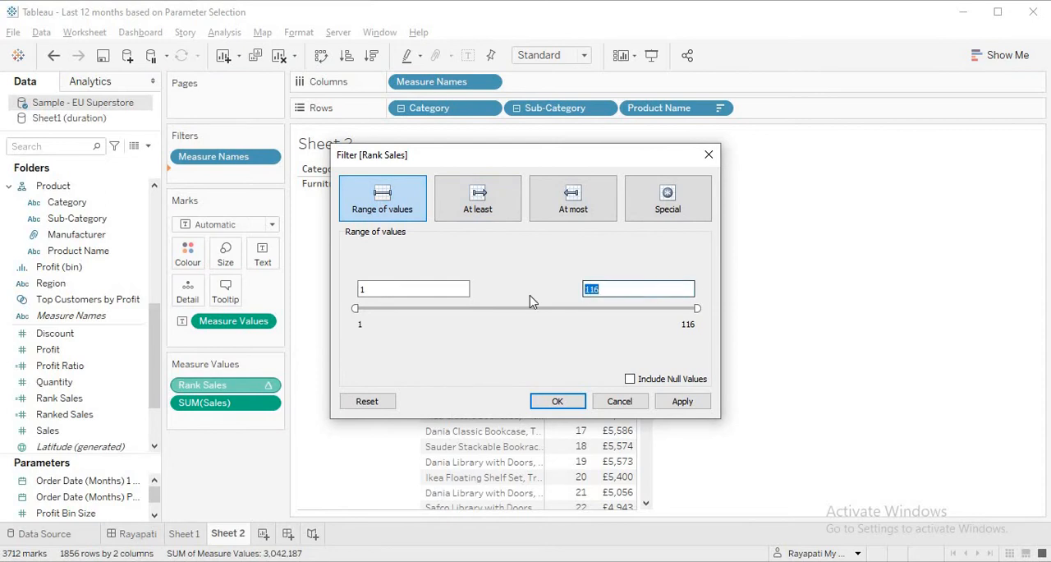
left_click(682, 406)
left_click(565, 403)
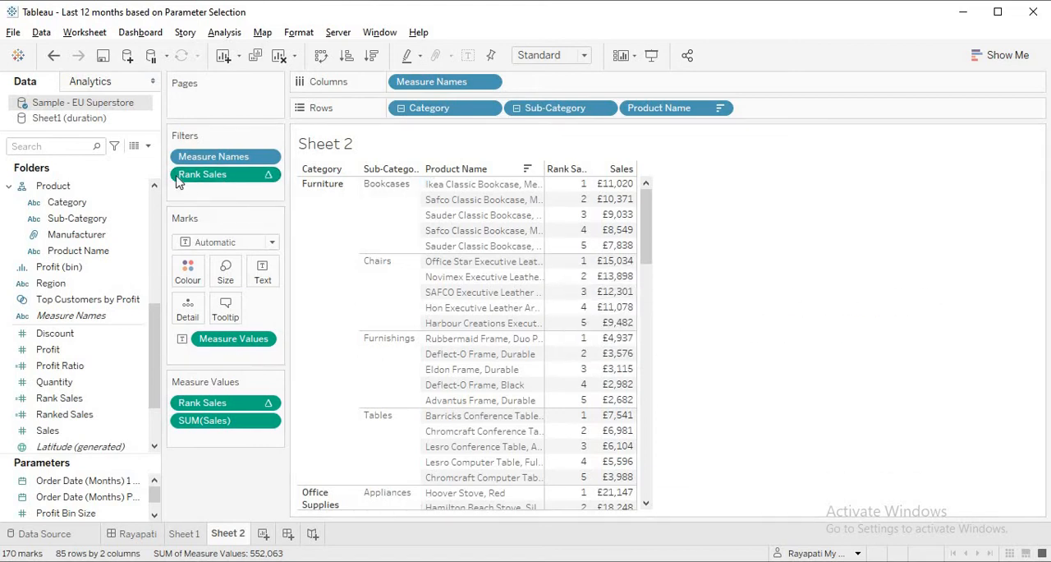
left_click_drag(185, 179, 211, 490)
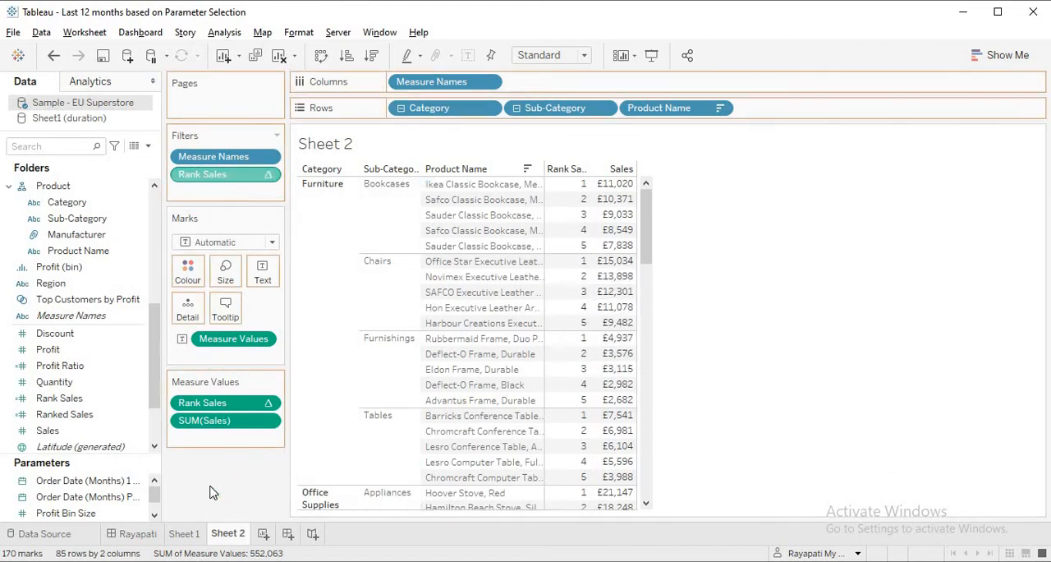
- Add the Rank Sales field from the data source as a filter with a range of 1 to 5
left_click_drag(72, 399, 222, 173)
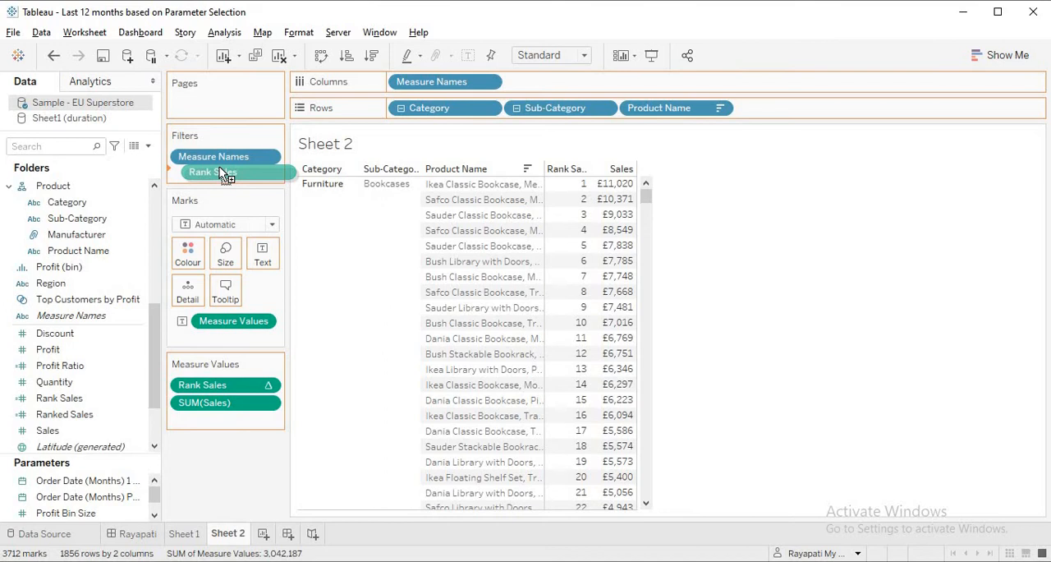
left_click_drag(222, 174, 221, 170)
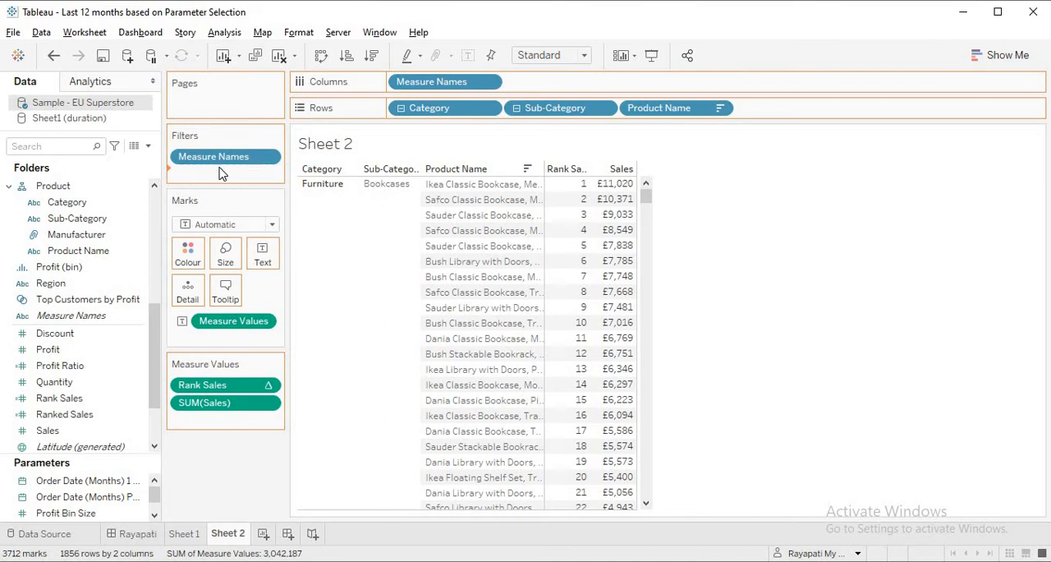
left_click_drag(627, 289, 430, 279)
type("5")
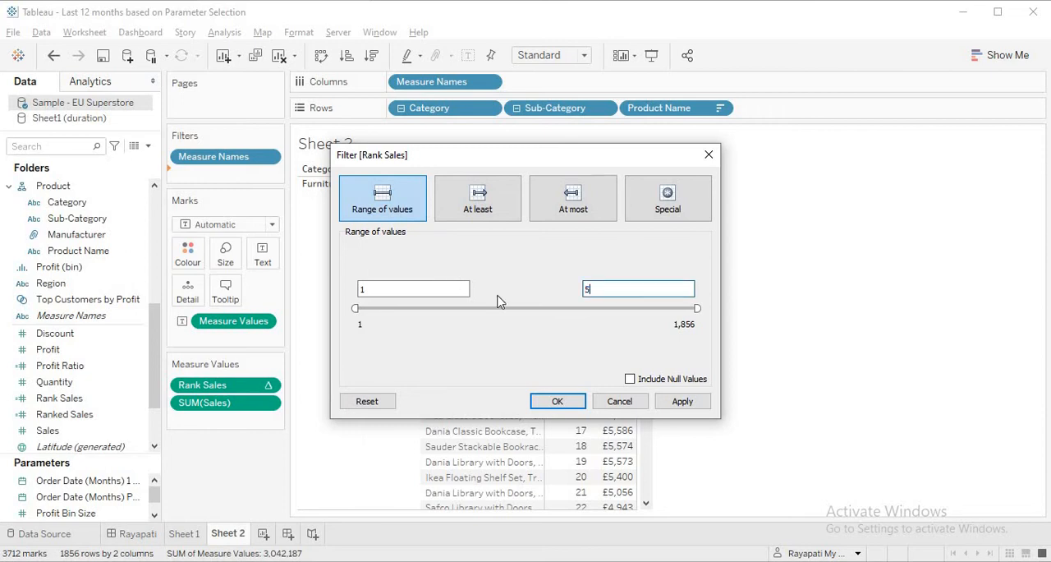
left_click(678, 404)
left_click(558, 402)
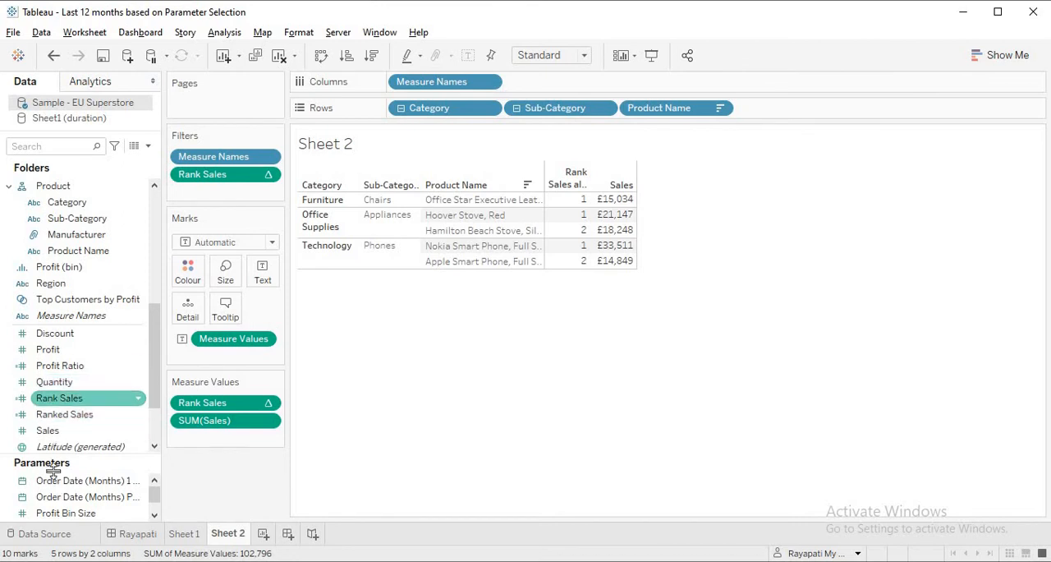
- Open the Rank Sales calculation, check its formula and default computation direction, and close it without editing
right_click(86, 400)
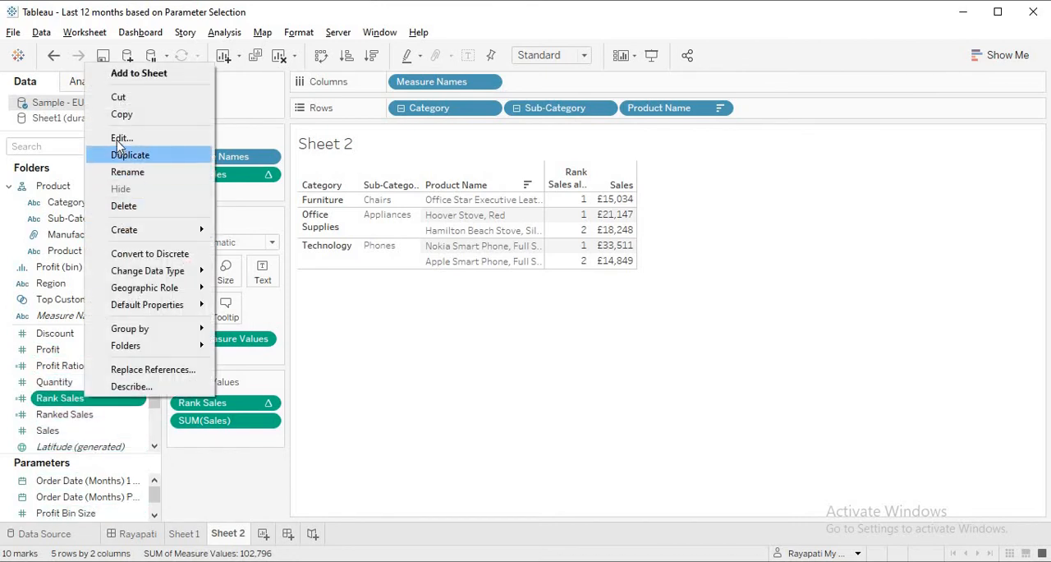
left_click(572, 276)
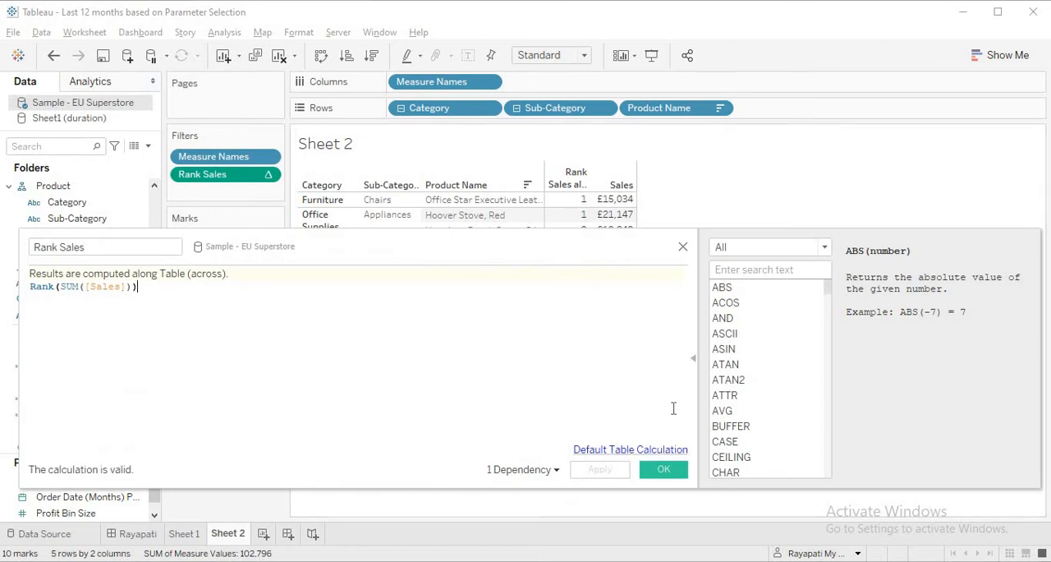
left_click(683, 248)
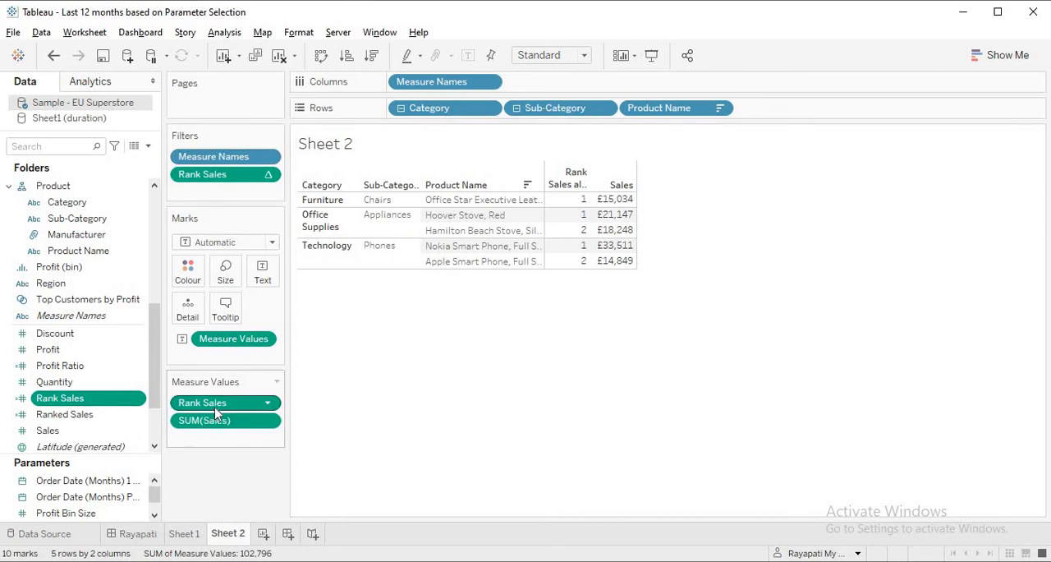
- Compute the Rank Sales filter using Pane (down) and limit its range to values from 1 to 5
left_click(268, 175)
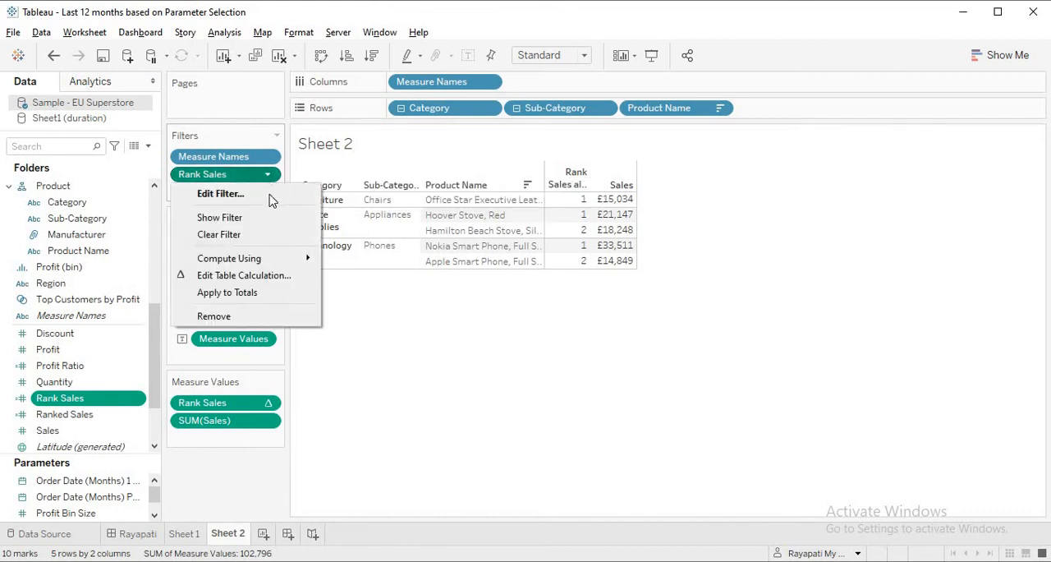
mouse_move(277, 256)
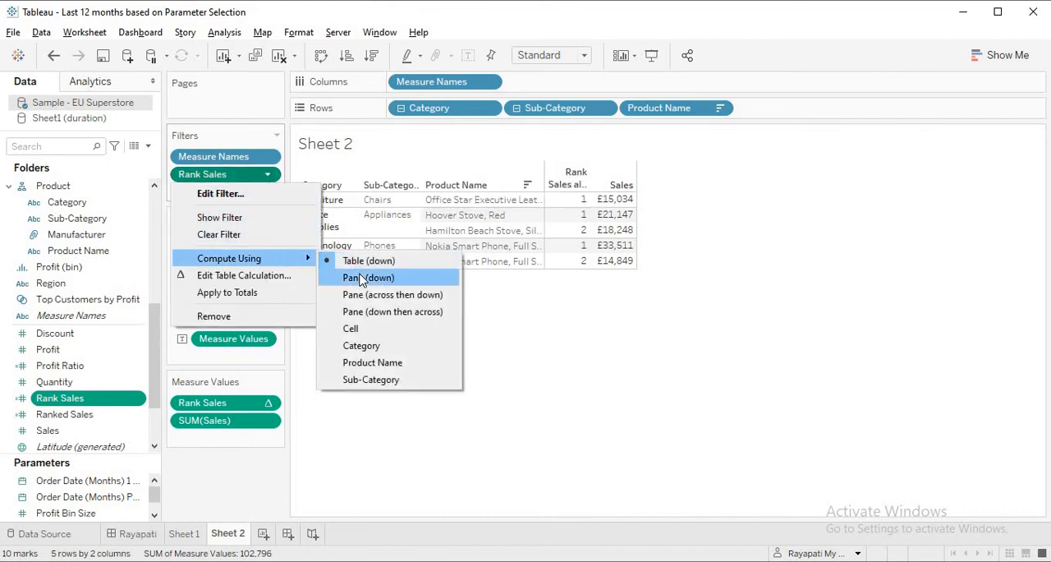
left_click(357, 279)
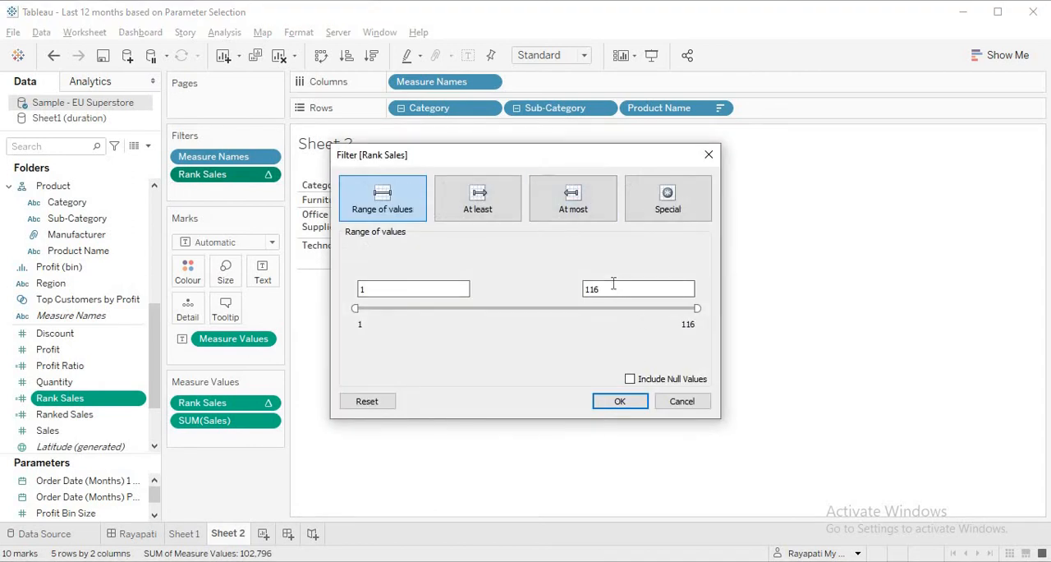
double_click(588, 290)
type("5")
left_click(626, 402)
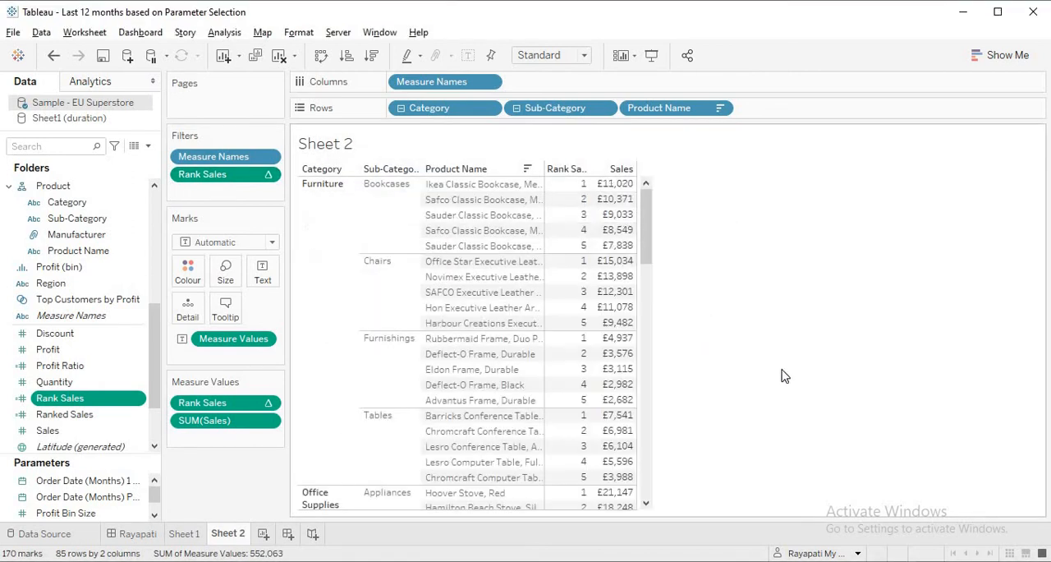
- Check the filtered products across all sub-categories, and switch to the Rayapati Youtube Channel group in Telegram
left_click_drag(643, 232, 694, 497)
left_click_drag(662, 253, 643, 146)
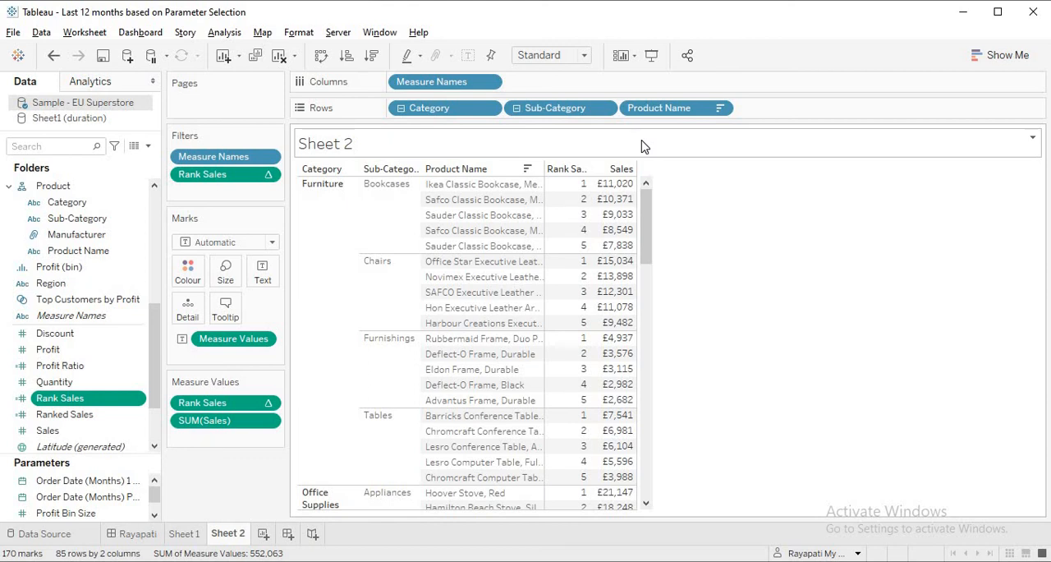
left_click(480, 560)
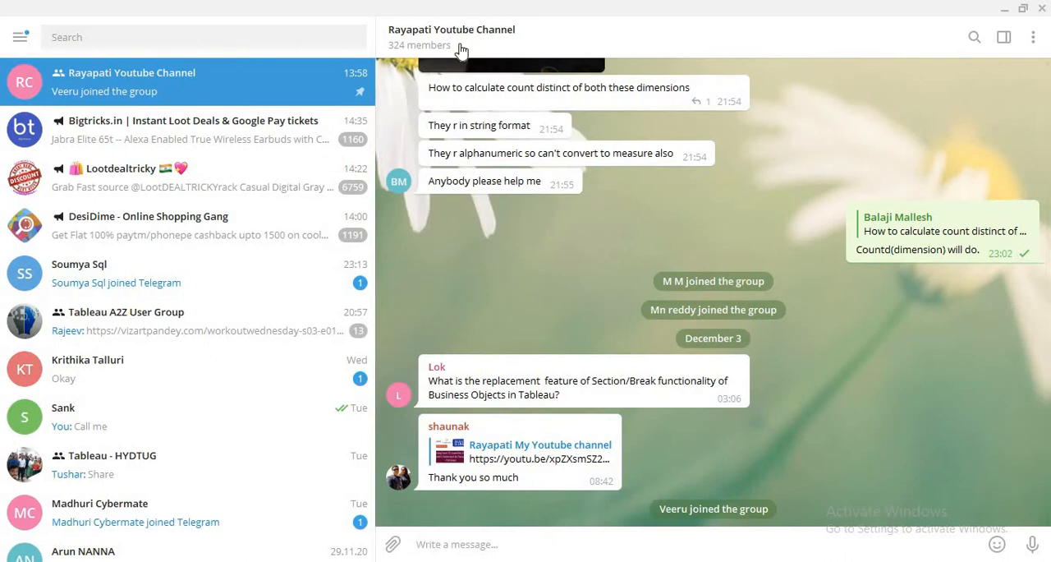